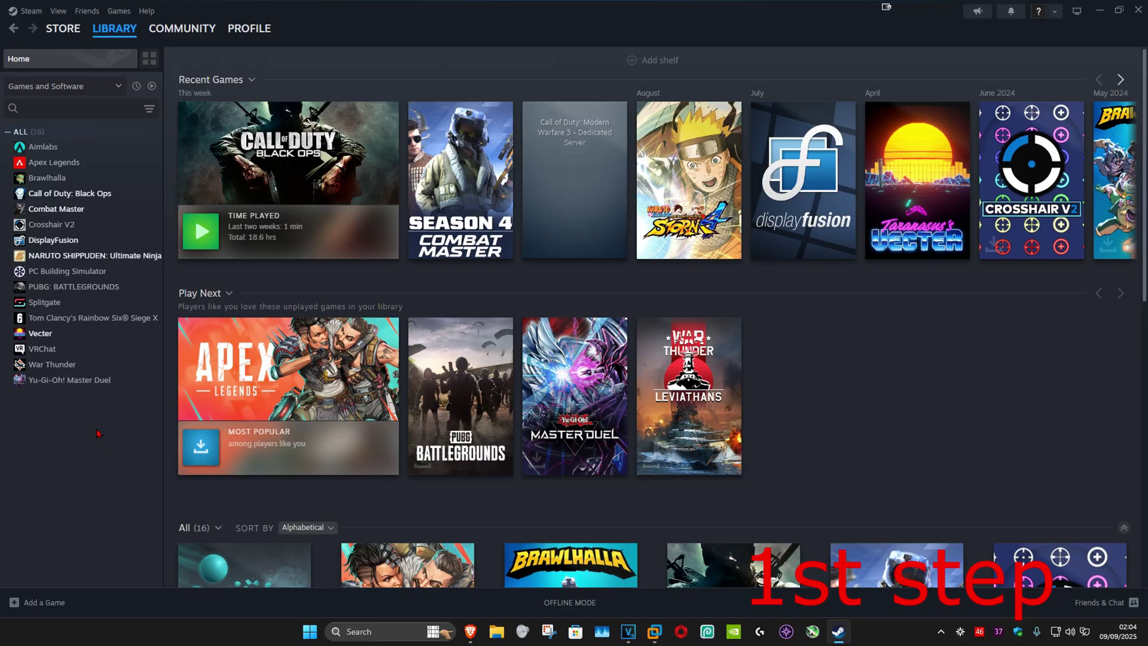
Step: Run Check for Steam Client Updates from the Steam menu; the client is already up to date
{"action": "left_click", "coordinate": [27, 11]}
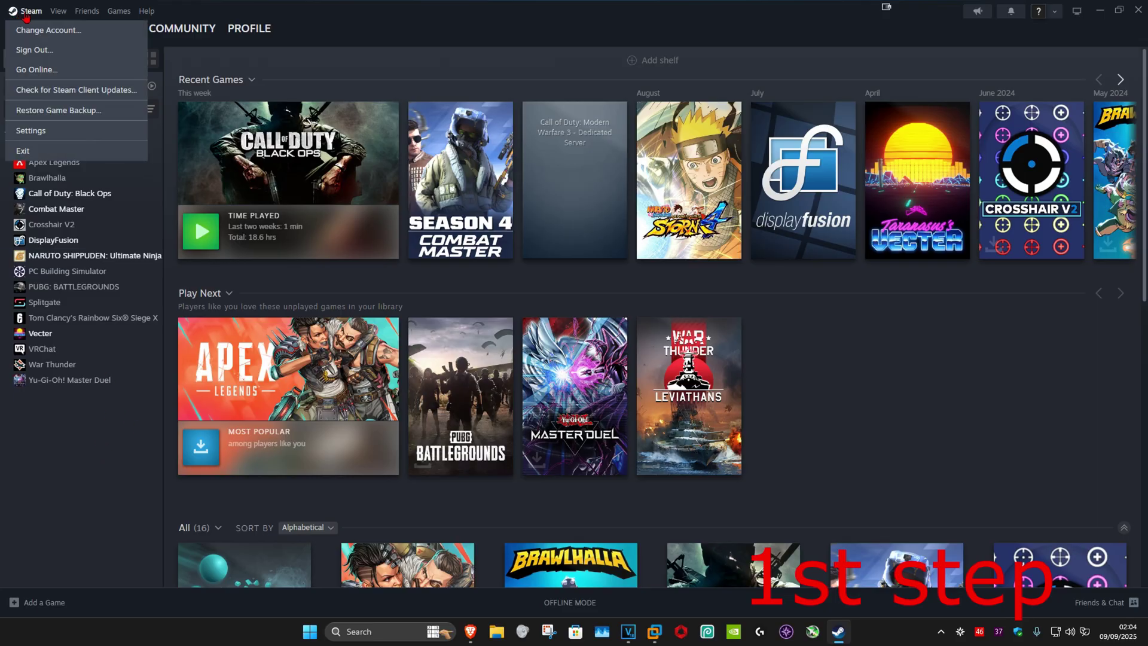
{"action": "left_click", "coordinate": [64, 91]}
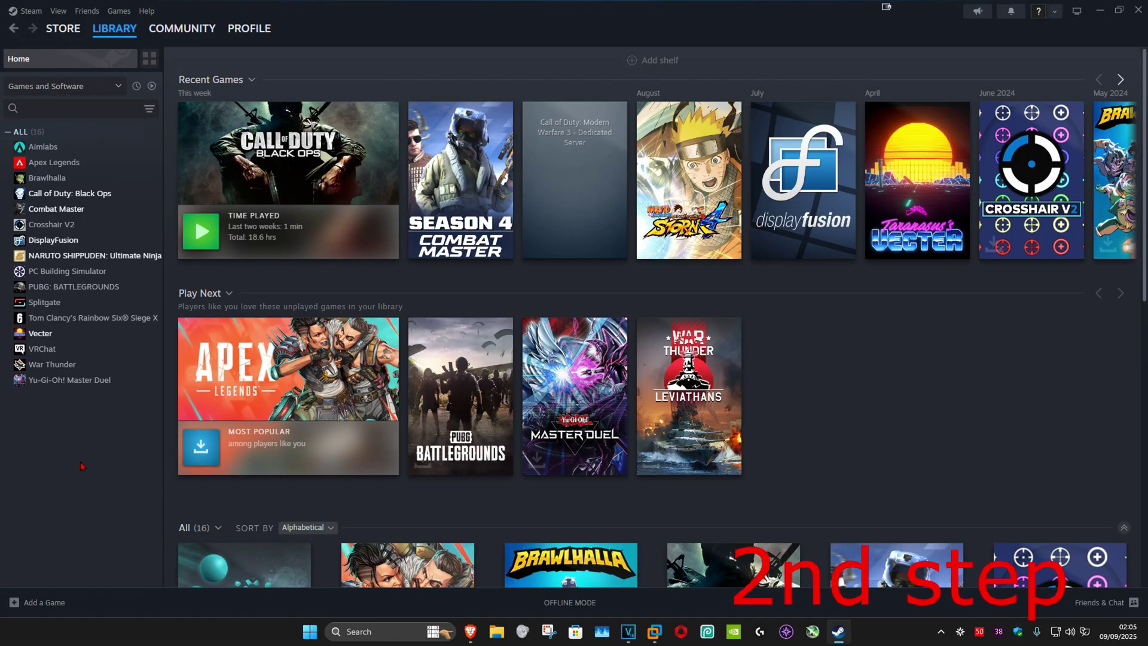
Step: Start a file integrity check from Vecter's Installed Files properties, then close Properties
{"action": "right_click", "coordinate": [51, 334]}
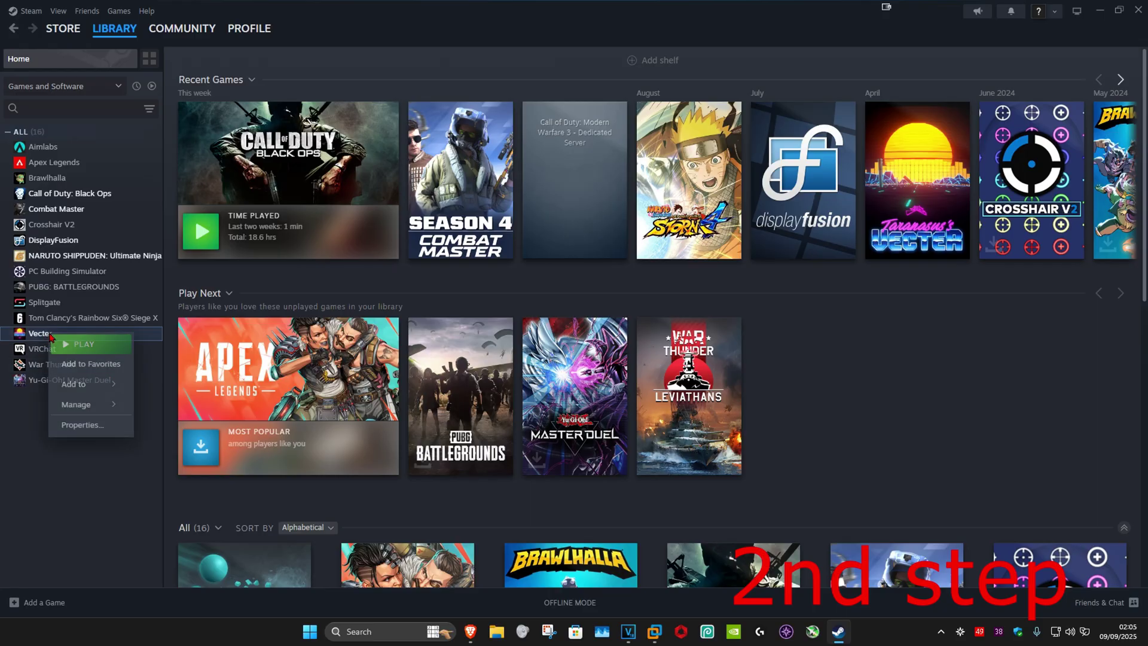
{"action": "left_click", "coordinate": [84, 425]}
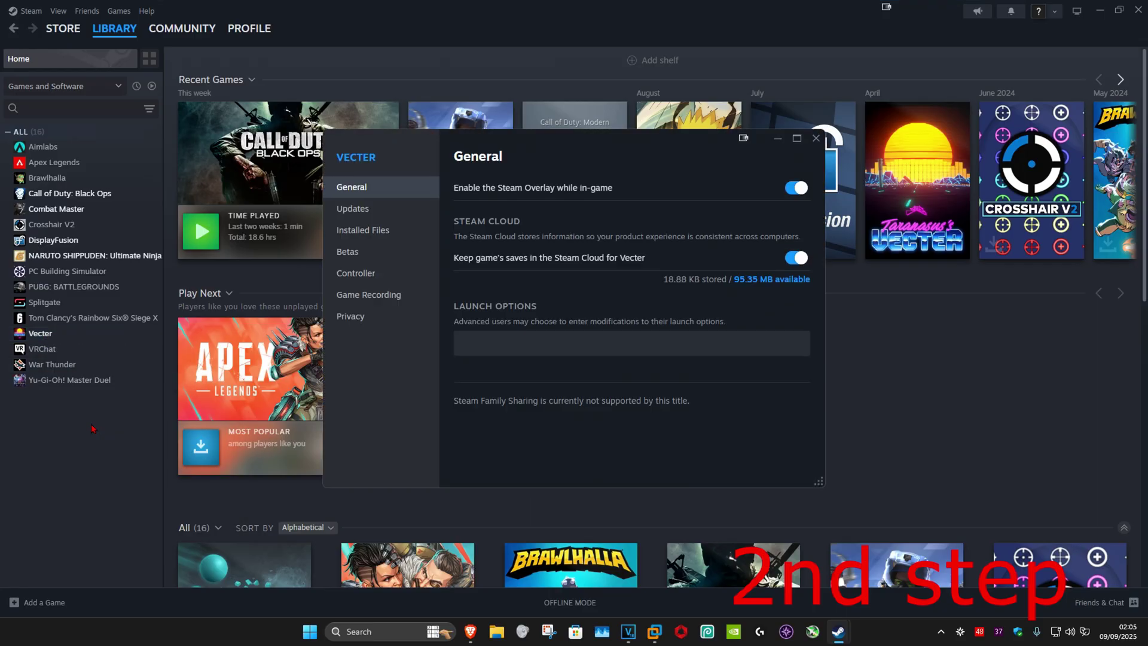
{"action": "left_click", "coordinate": [355, 231]}
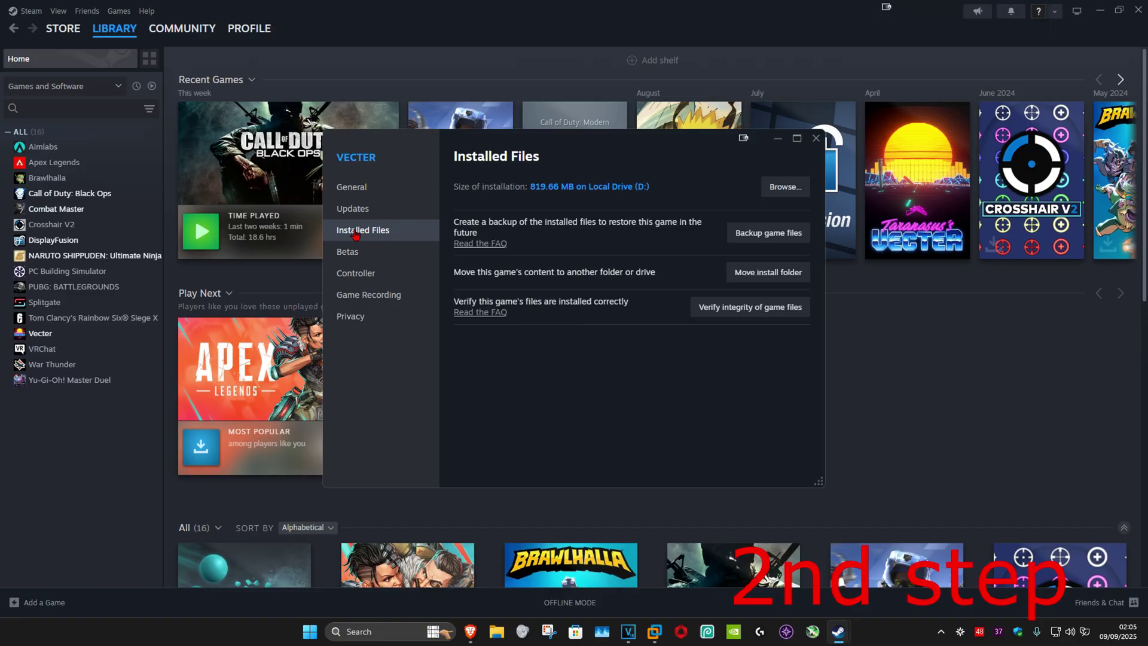
{"action": "left_click", "coordinate": [742, 312]}
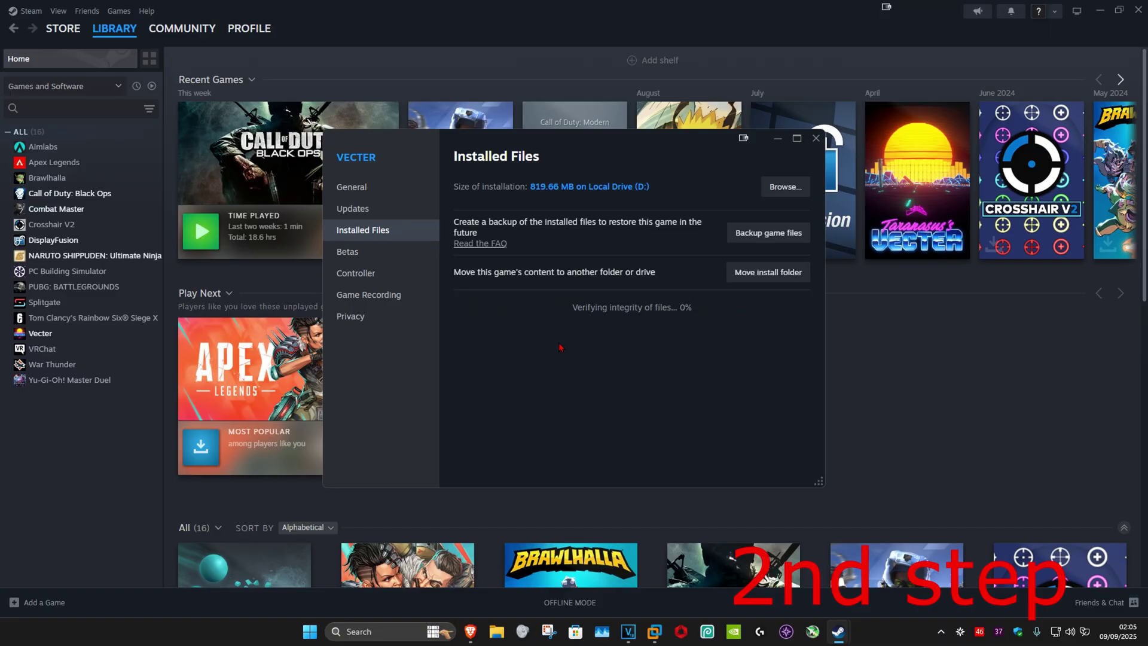
{"action": "left_click", "coordinate": [816, 137]}
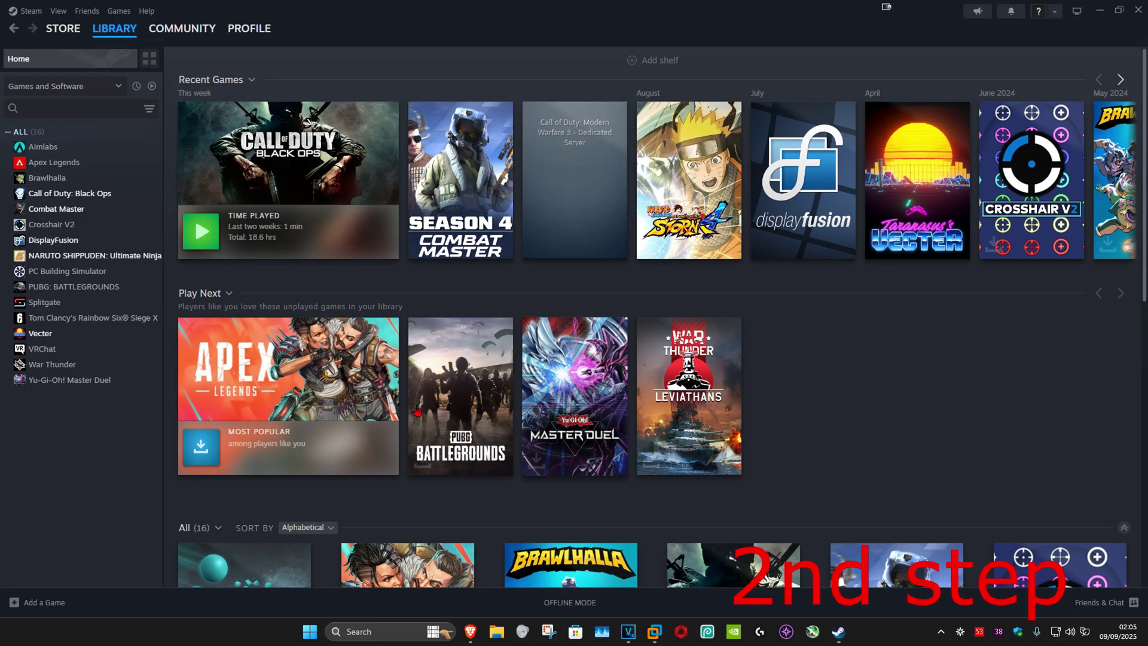
Step: Open Vecter's page, exit Steam from its tray icon, and relaunch it from the desktop shortcut
{"action": "left_click", "coordinate": [78, 332]}
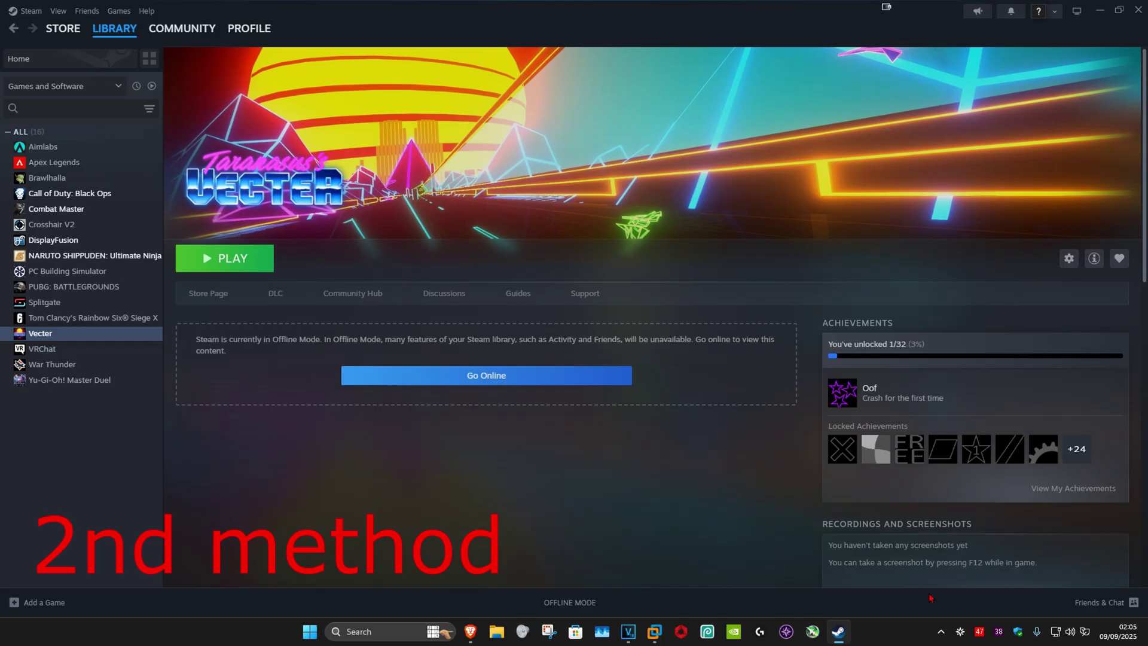
{"action": "left_click", "coordinate": [940, 632]}
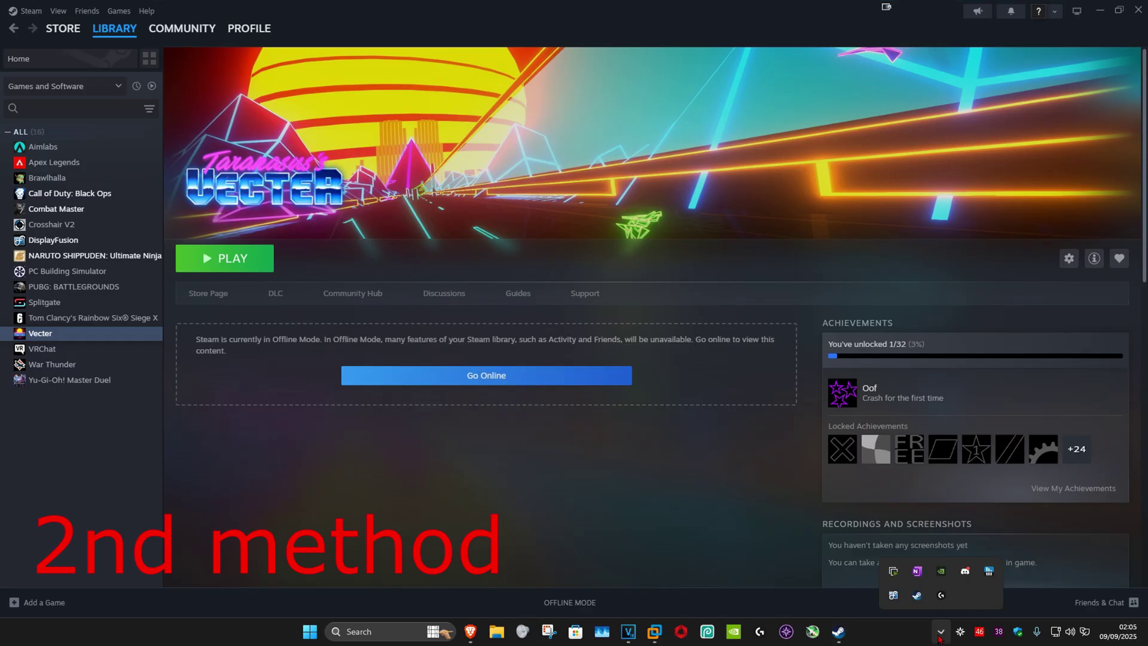
{"action": "right_click", "coordinate": [917, 596]}
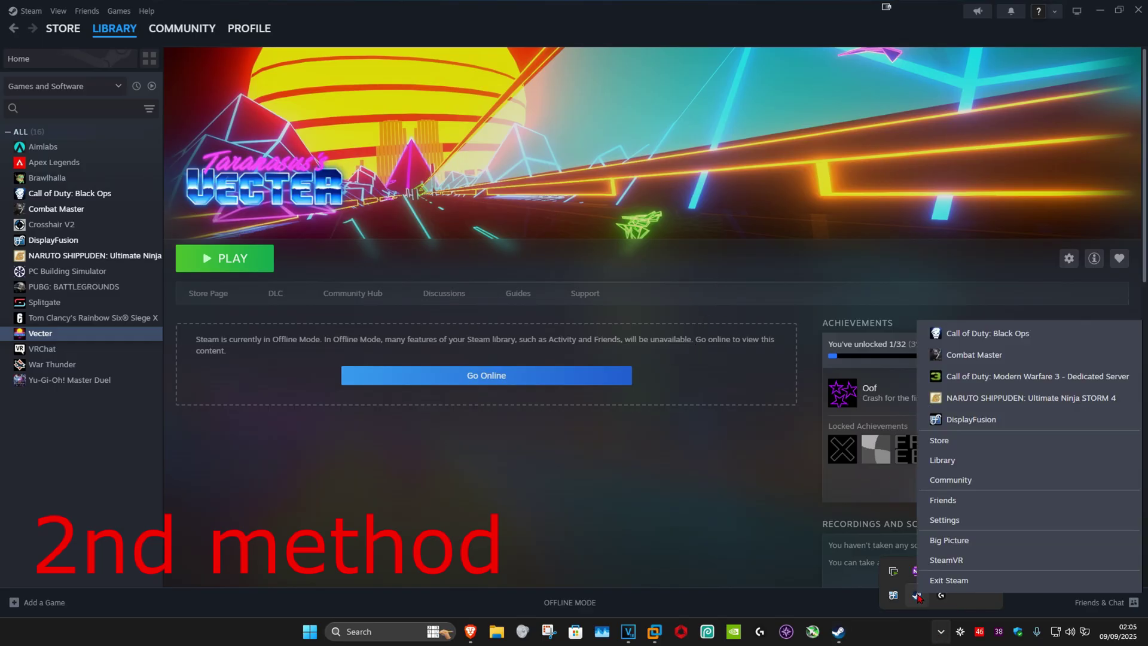
{"action": "left_click", "coordinate": [954, 581]}
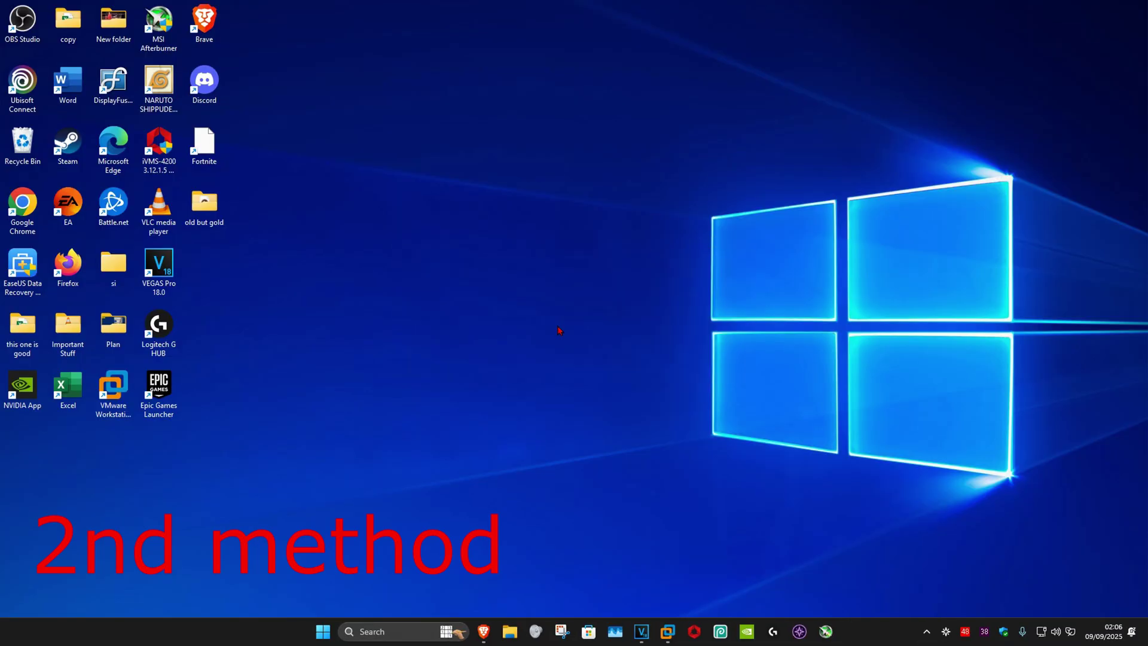
{"action": "left_click", "coordinate": [68, 144]}
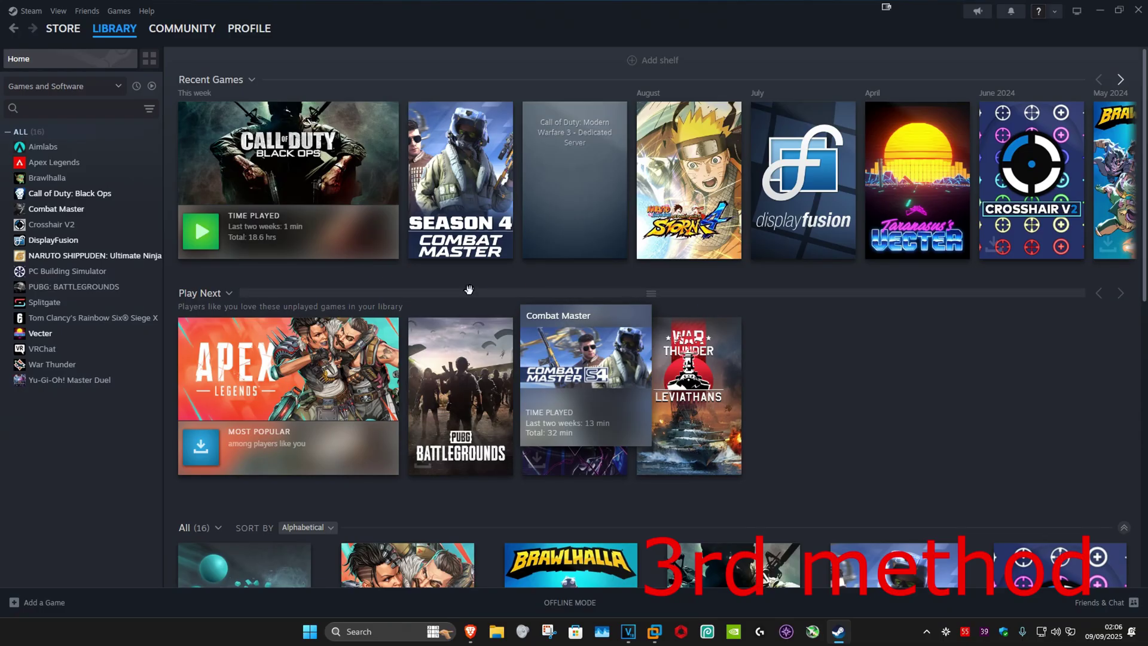
Step: Uninstall Vecter through Manage > Uninstall, confirm, and reopen its game page
{"action": "right_click", "coordinate": [52, 335]}
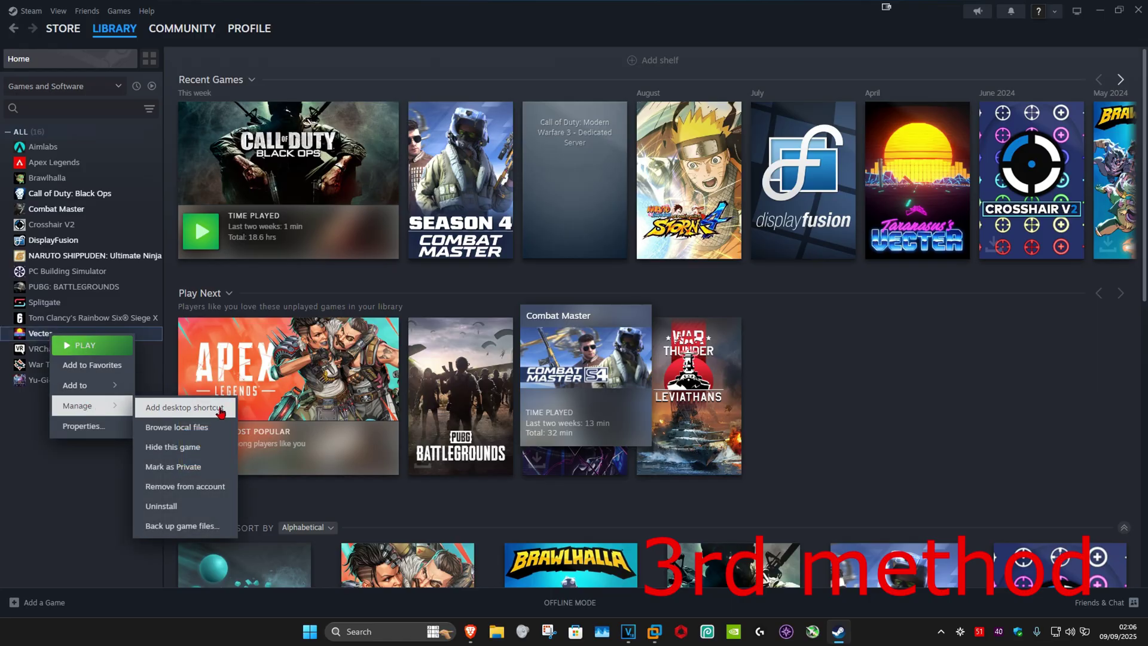
{"action": "left_click", "coordinate": [193, 507]}
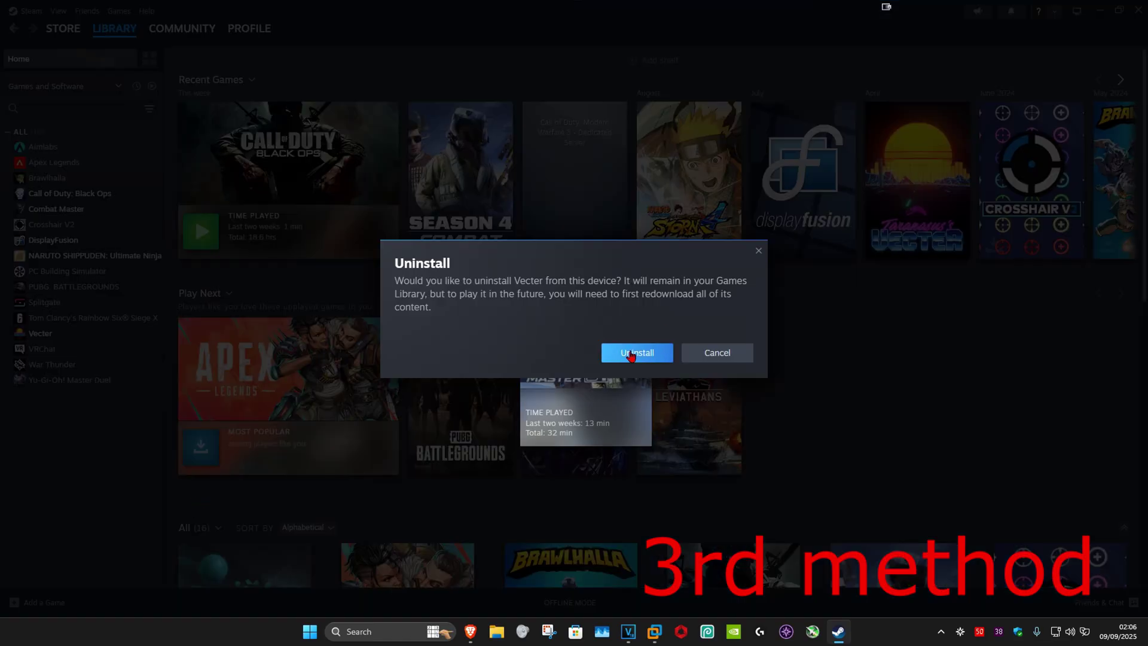
{"action": "left_click", "coordinate": [653, 354]}
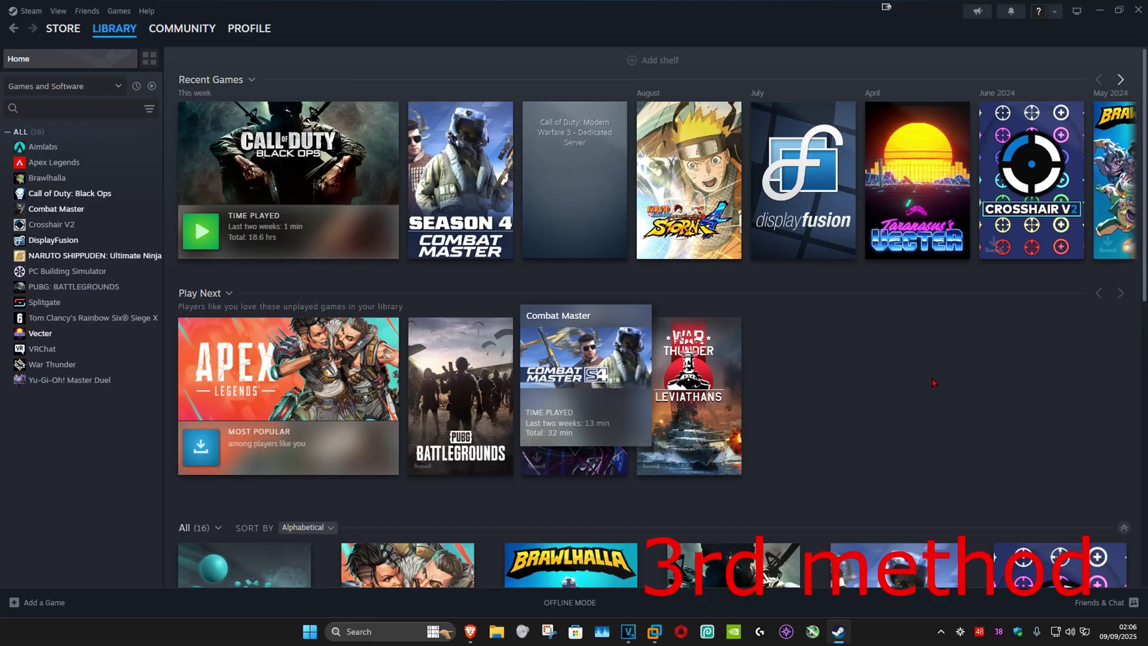
{"action": "left_click", "coordinate": [40, 333]}
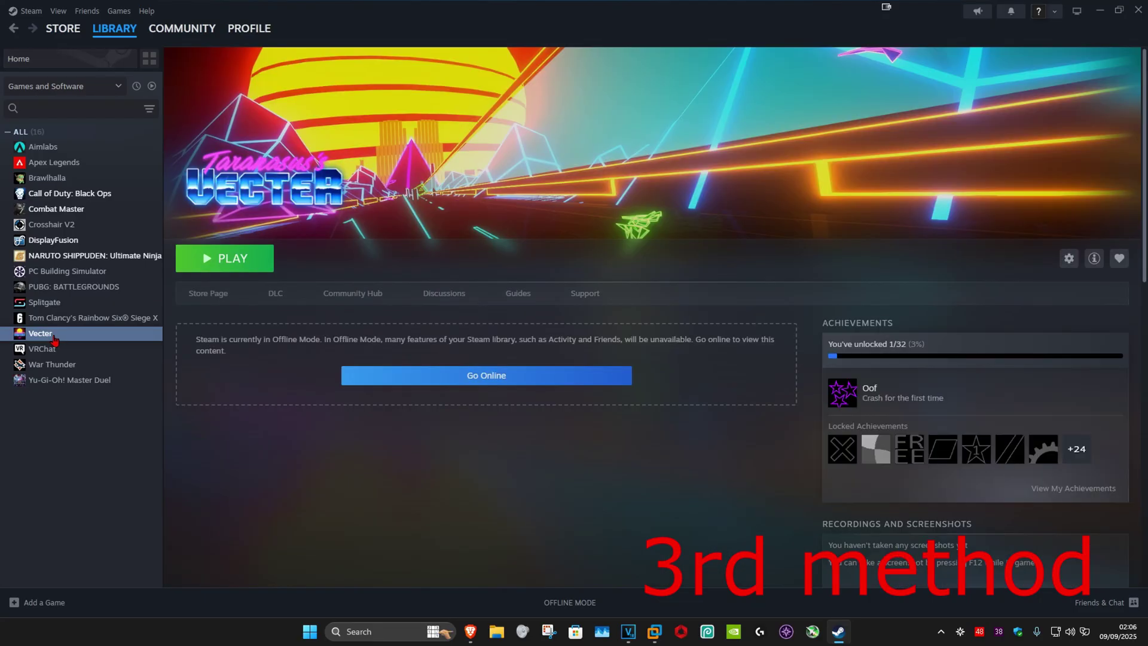